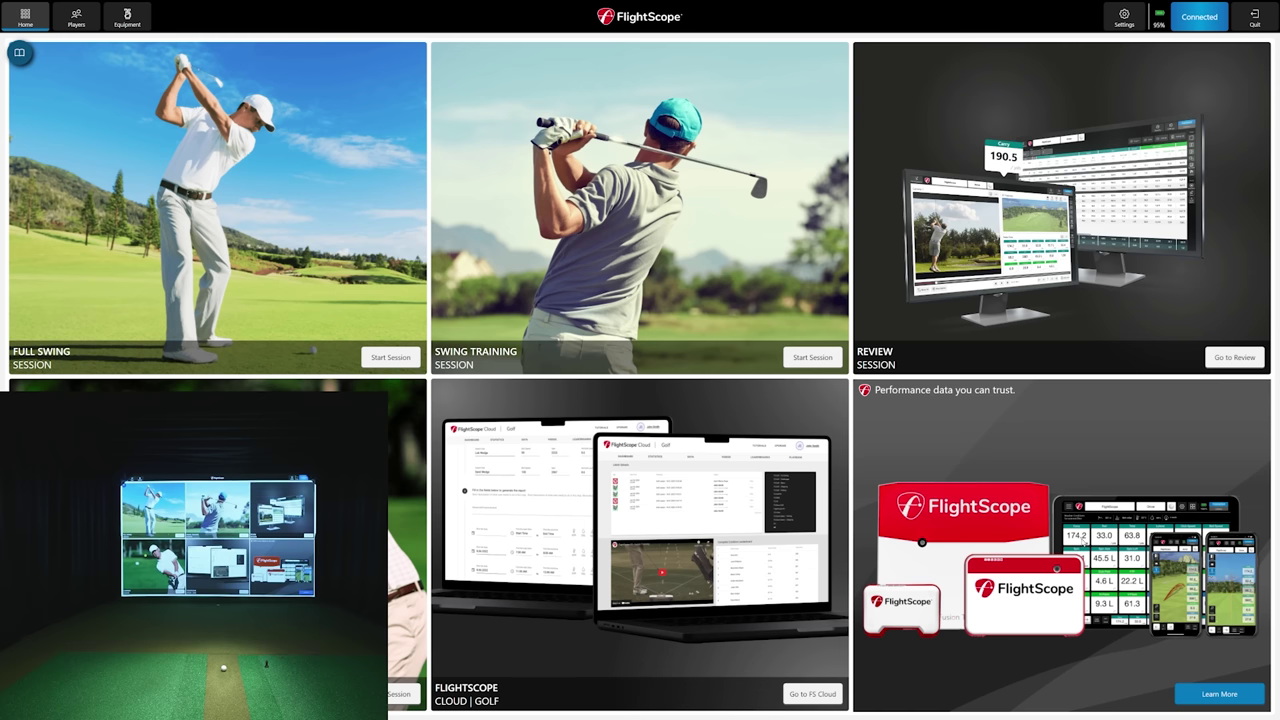
Enable the MultiCam Server from iPhone camera as the primary camera in the Video settings
left_click(1124, 18)
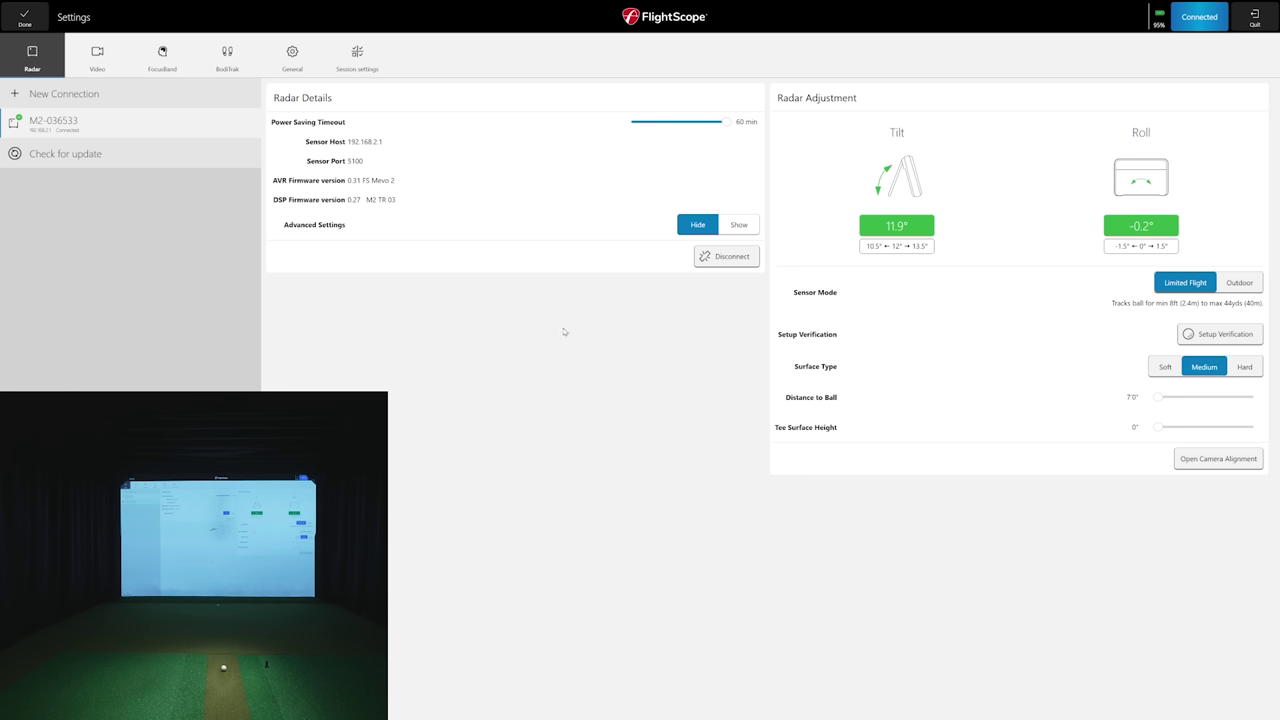
left_click(98, 60)
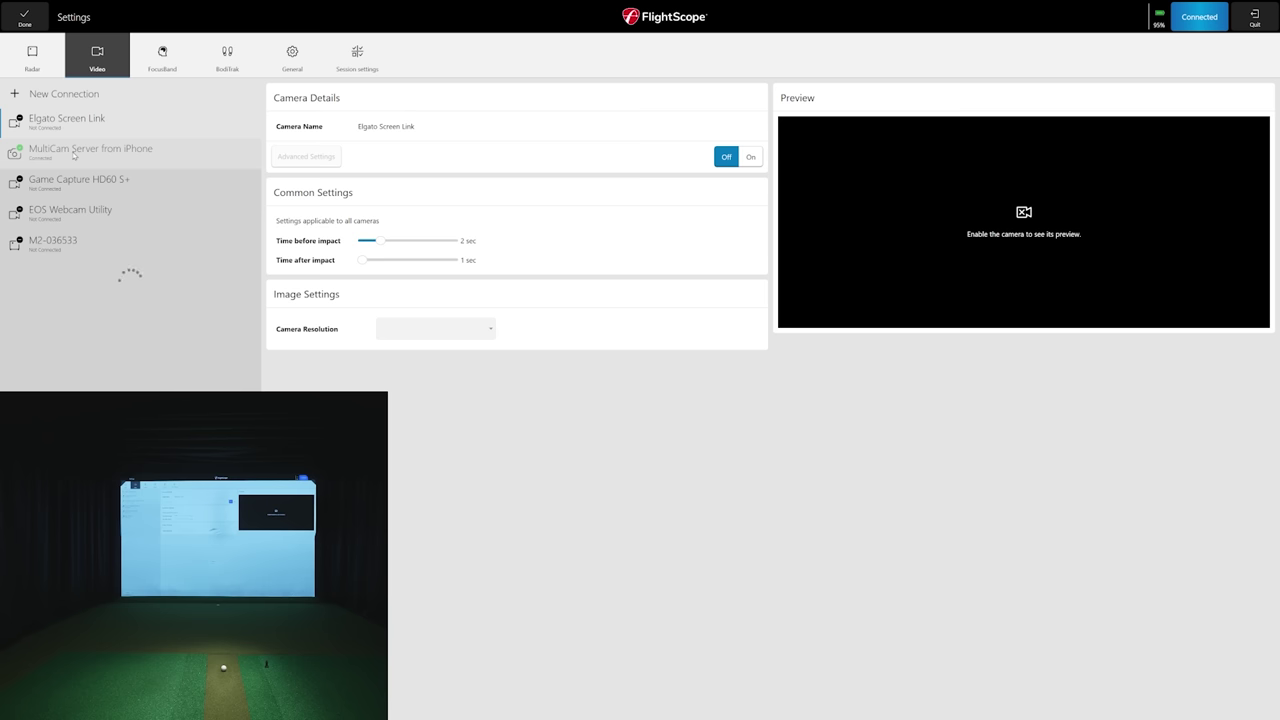
left_click(73, 155)
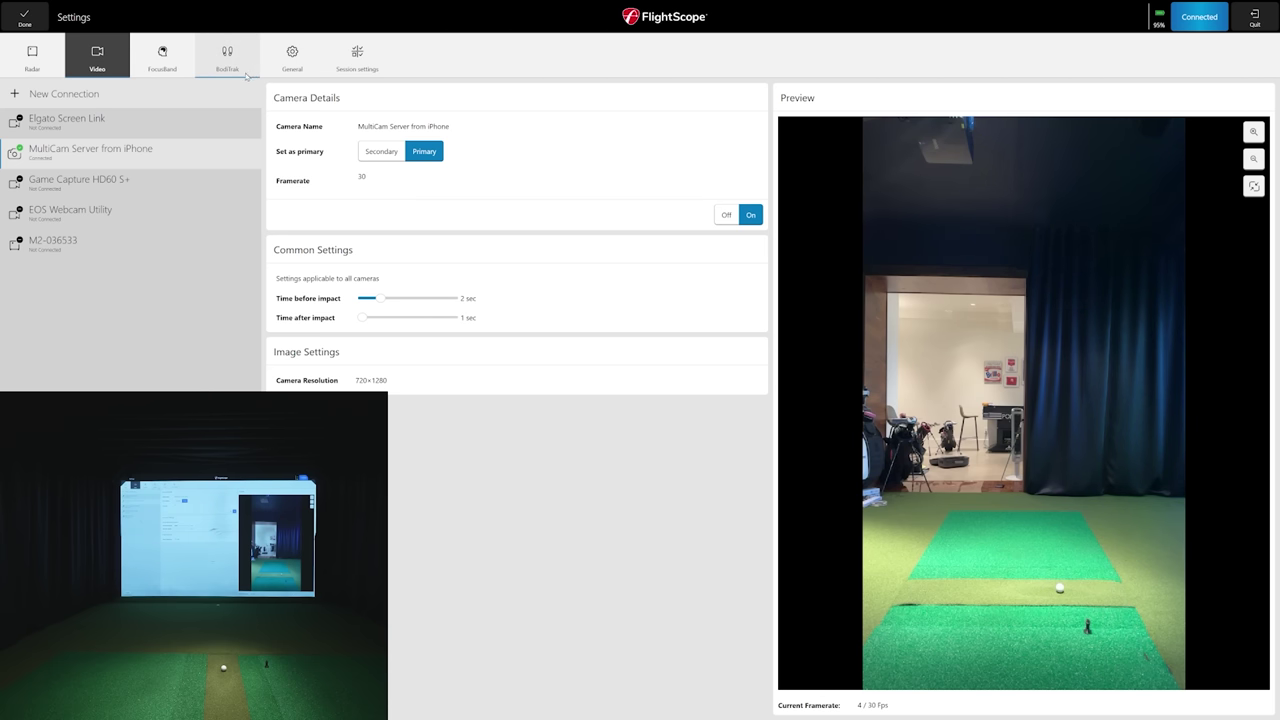
Start a Full Swing session and advance through radar setup, target alignment and setup verification
left_click(24, 17)
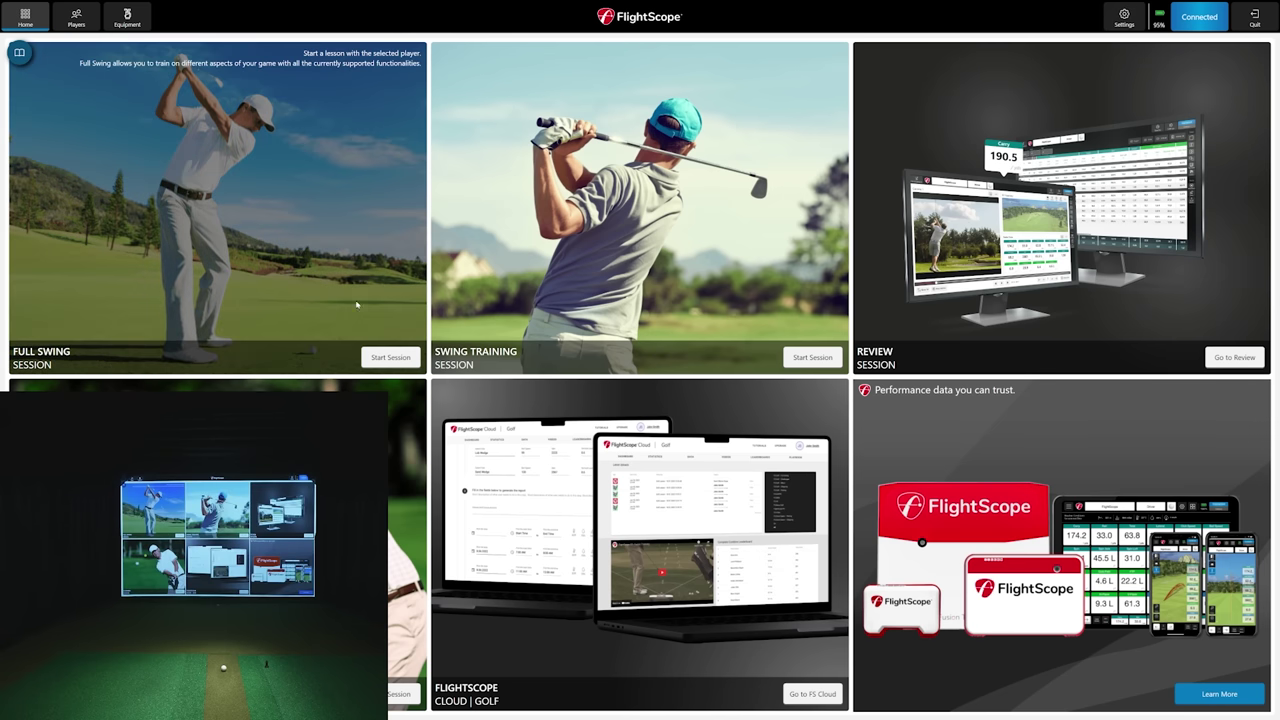
left_click(390, 358)
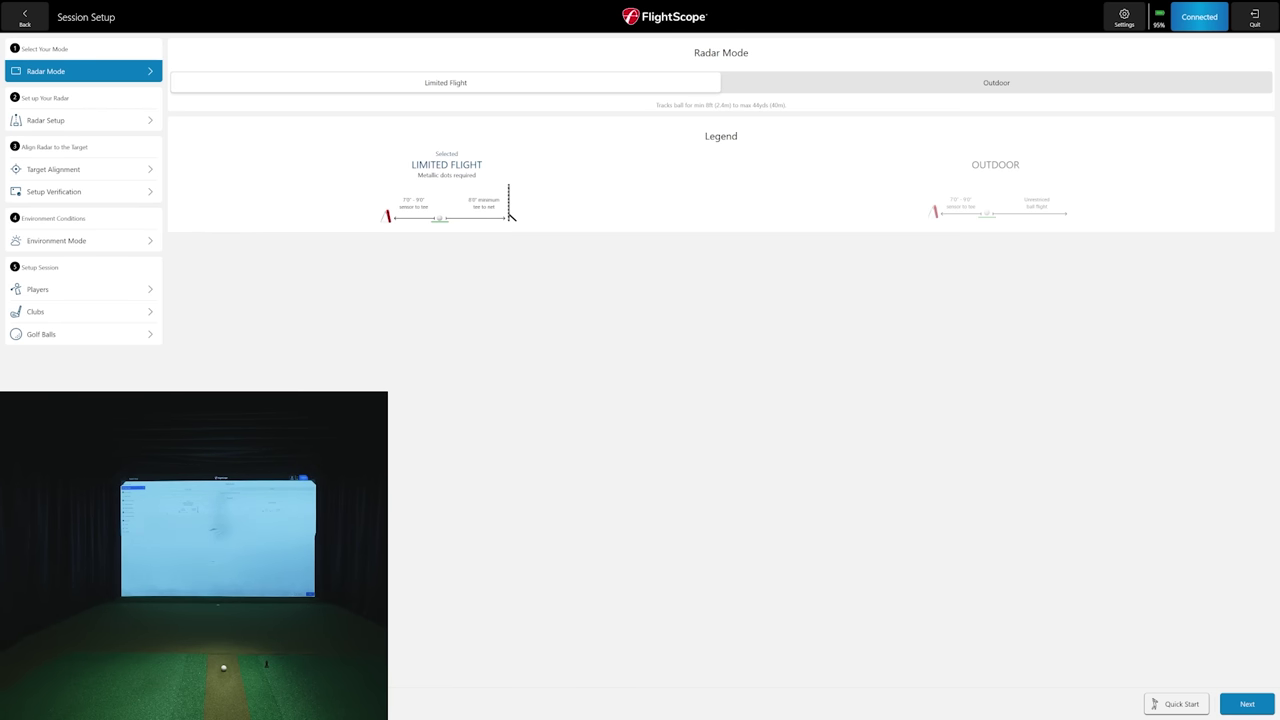
left_click(1246, 703)
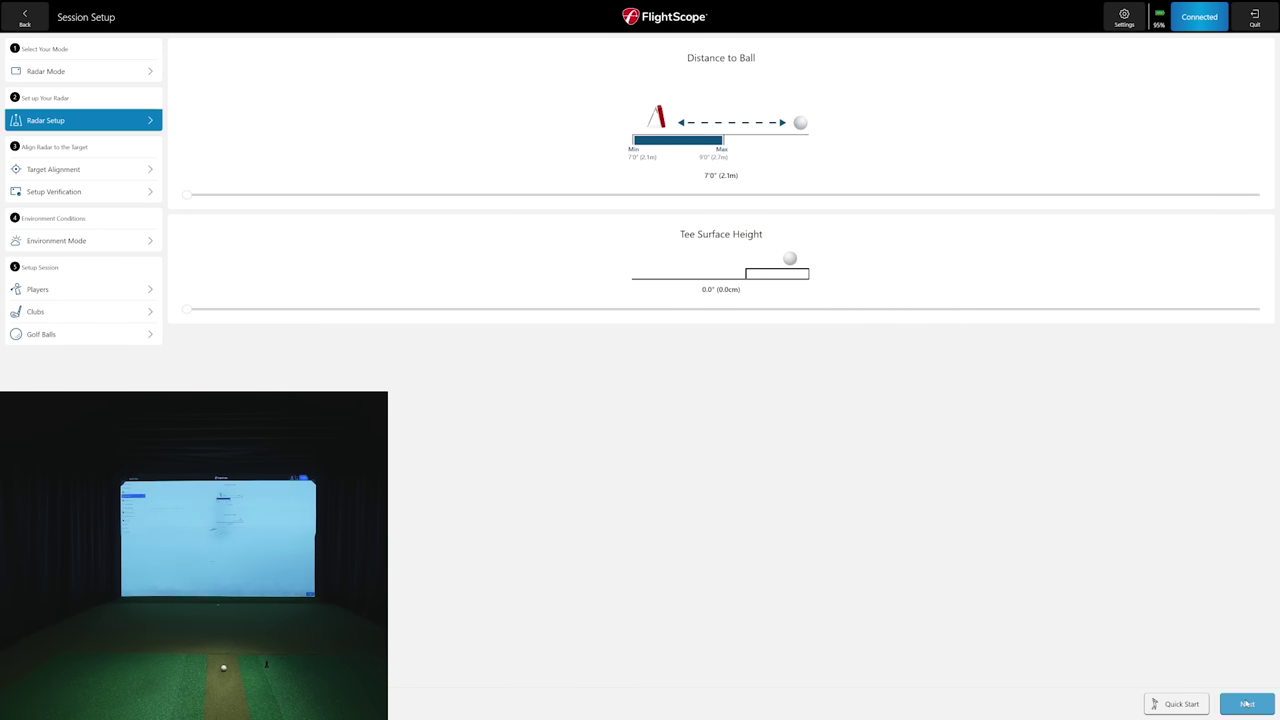
left_click(1246, 703)
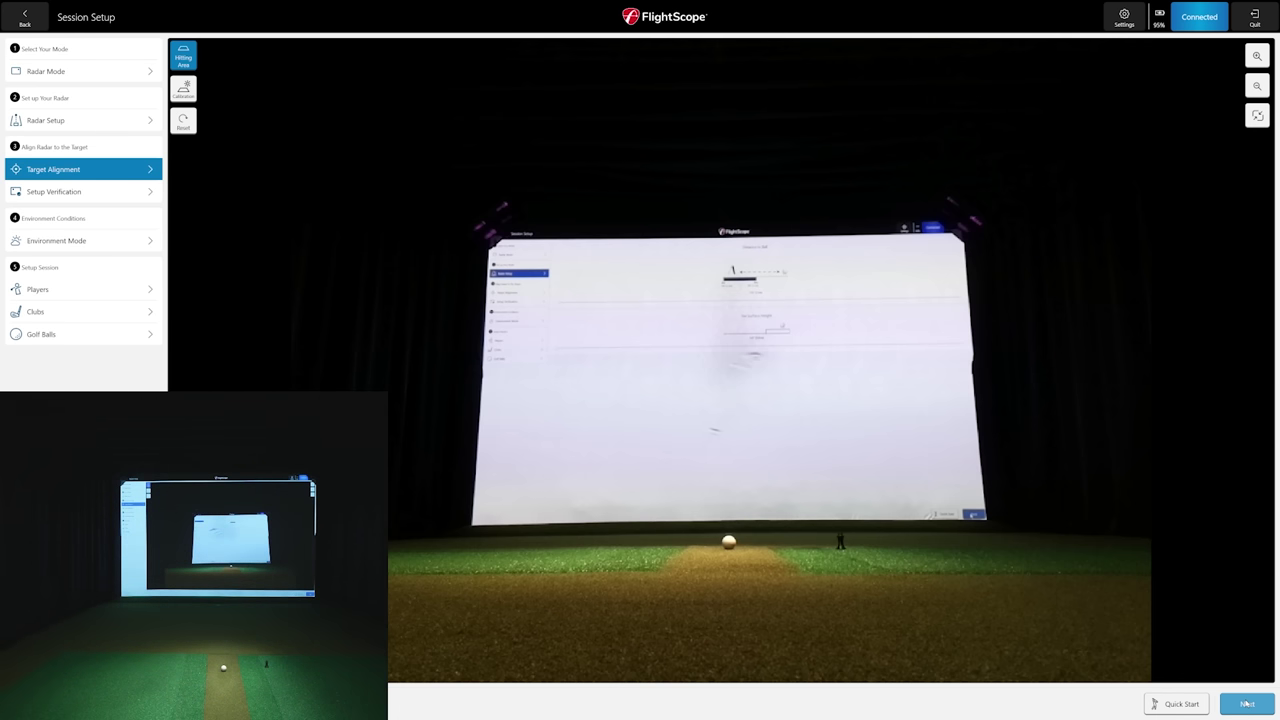
left_click(1246, 703)
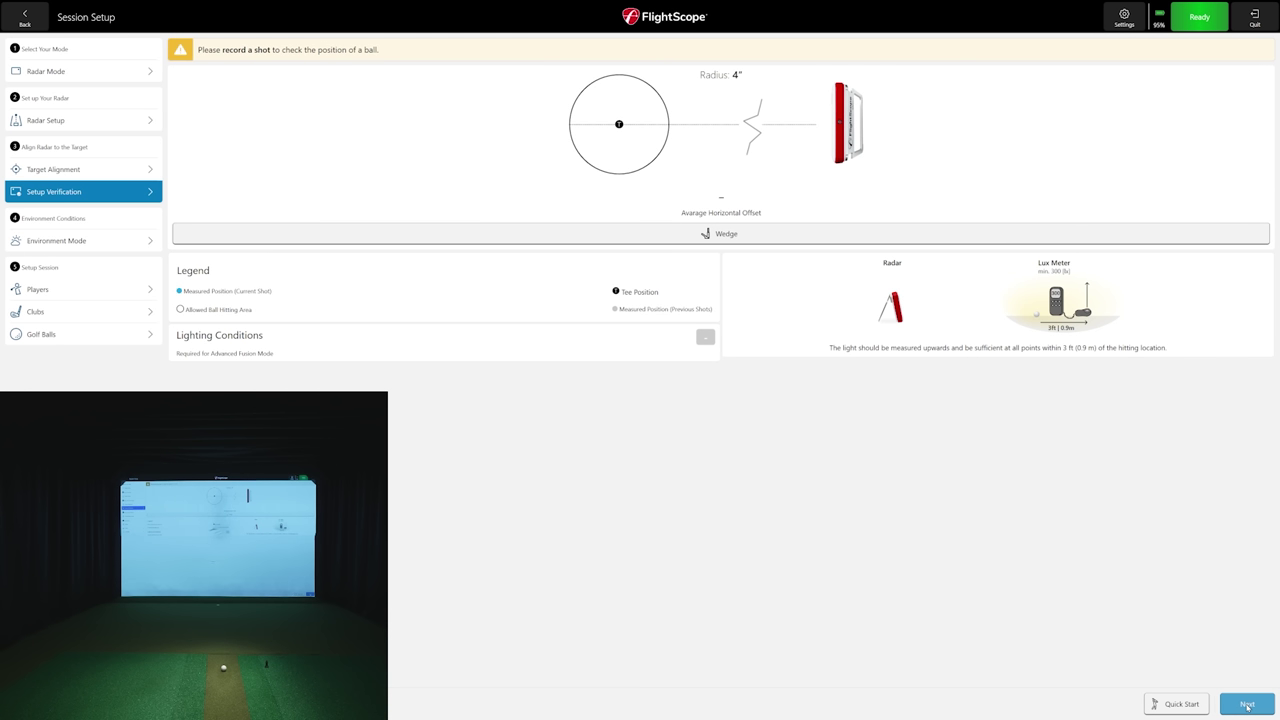
left_click(1247, 705)
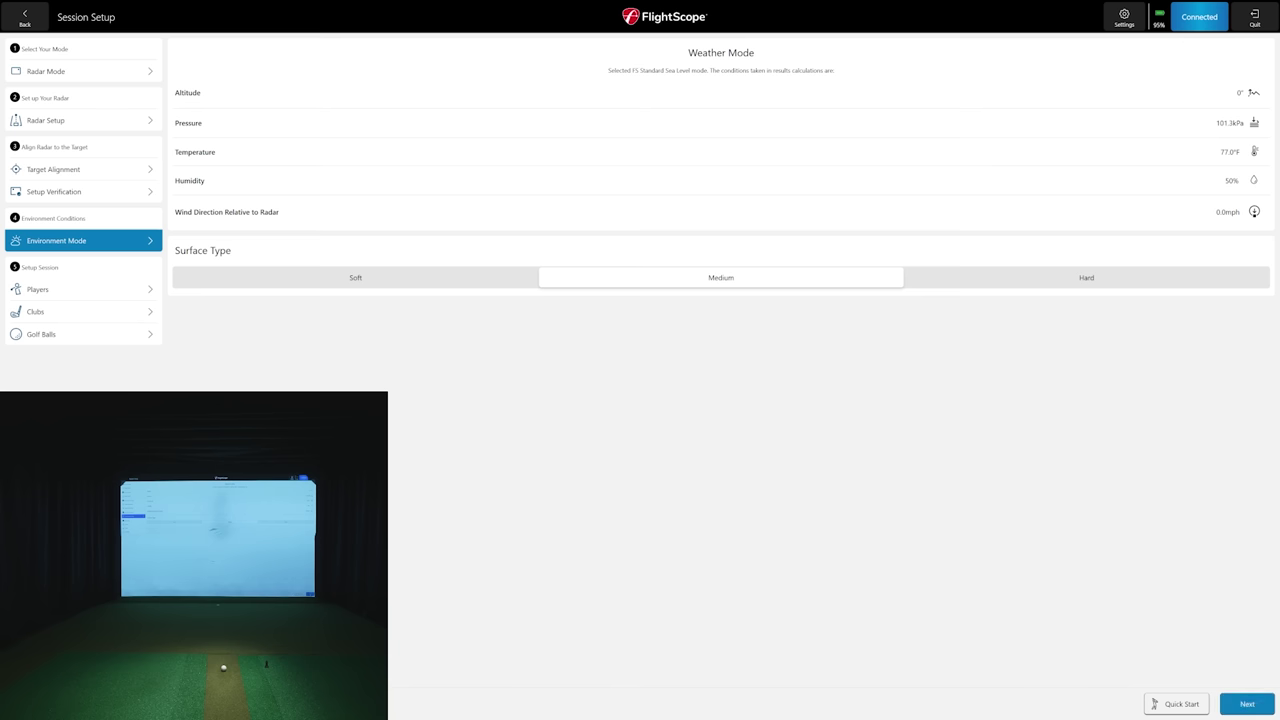
Pass the environment and players pages, choose the 8 Iron club, and reach Golf Balls with RCT
mouse_move(1226, 100)
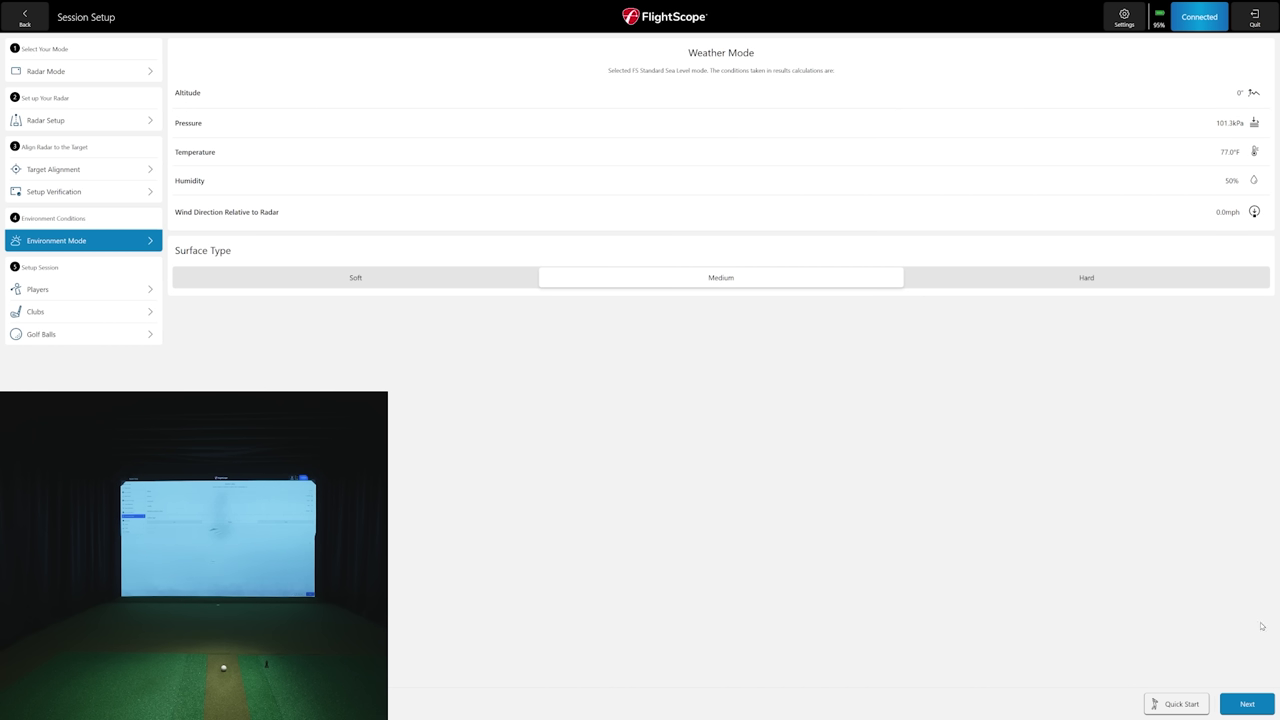
left_click(1250, 705)
left_click(1250, 706)
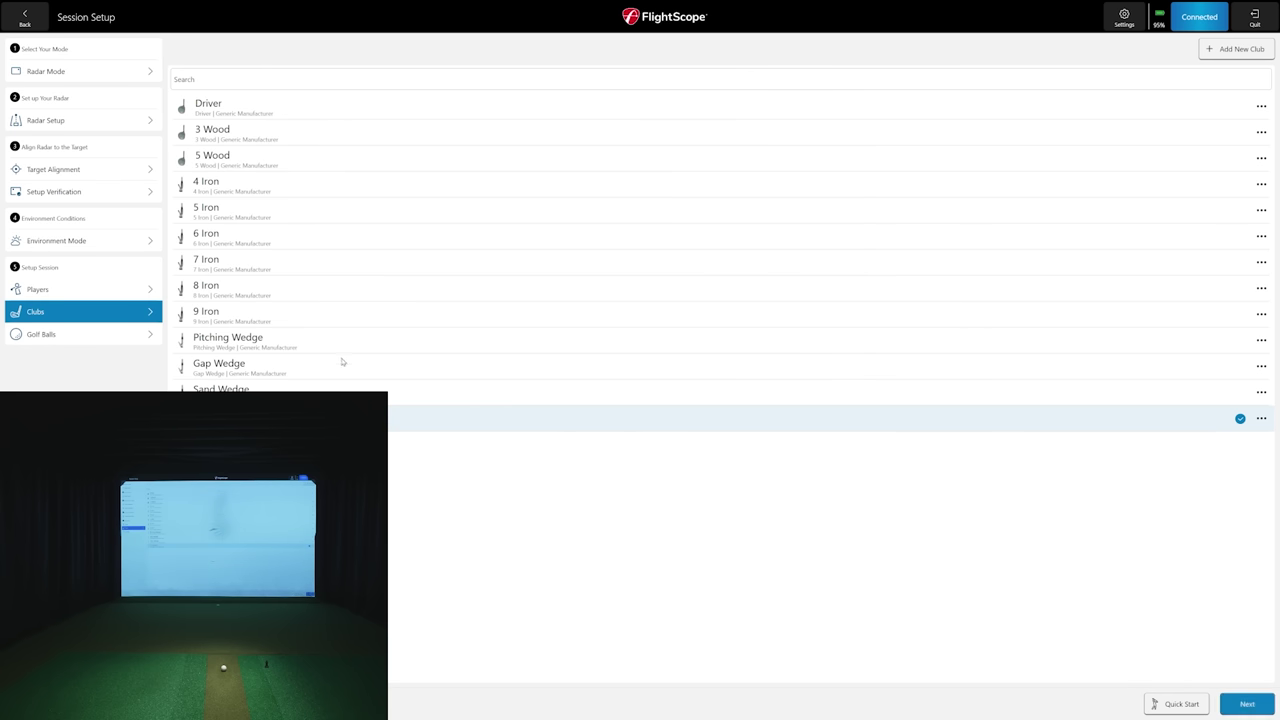
left_click(307, 284)
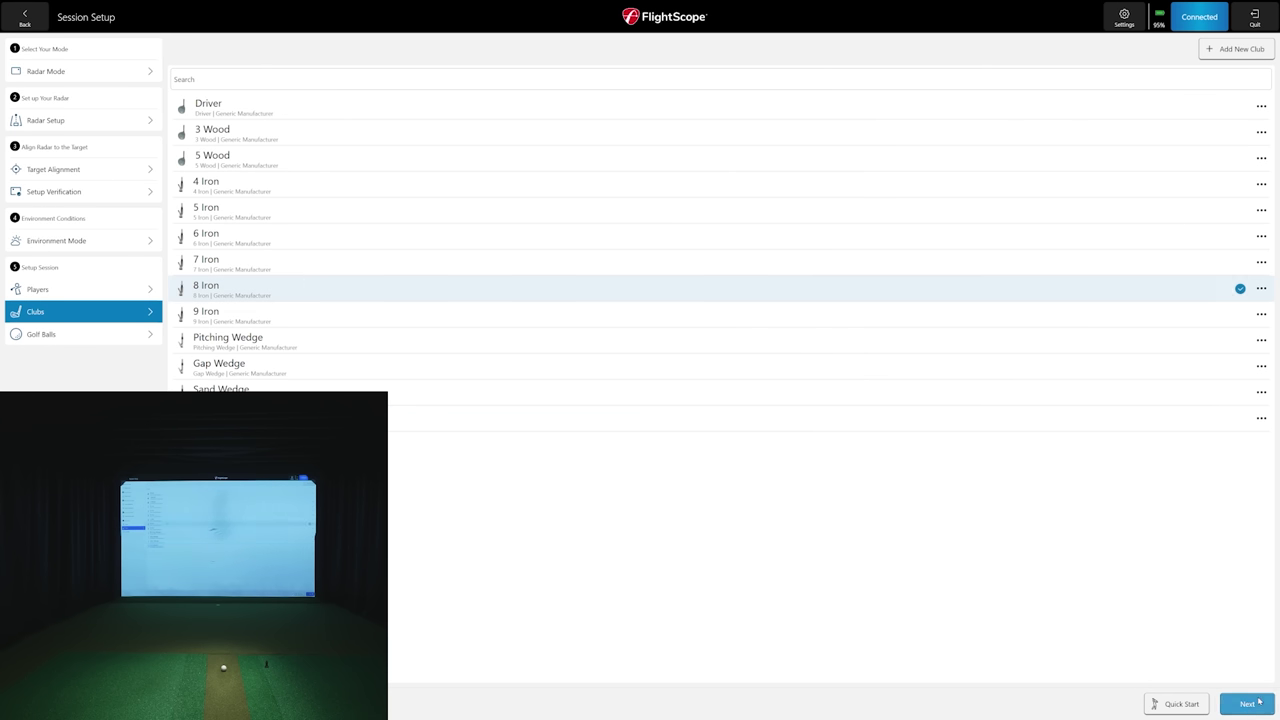
left_click(1248, 705)
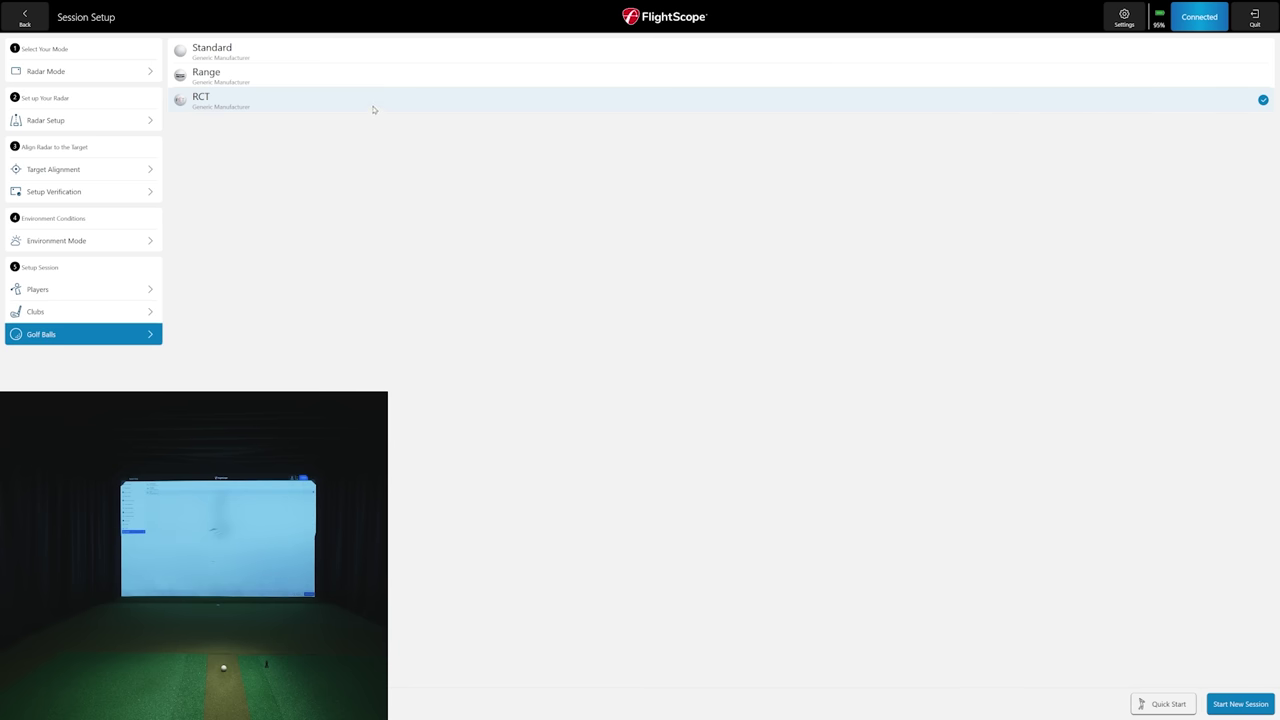
Start the new session and lay out the trajectory view beside the iPhone camera panel
left_click(1240, 704)
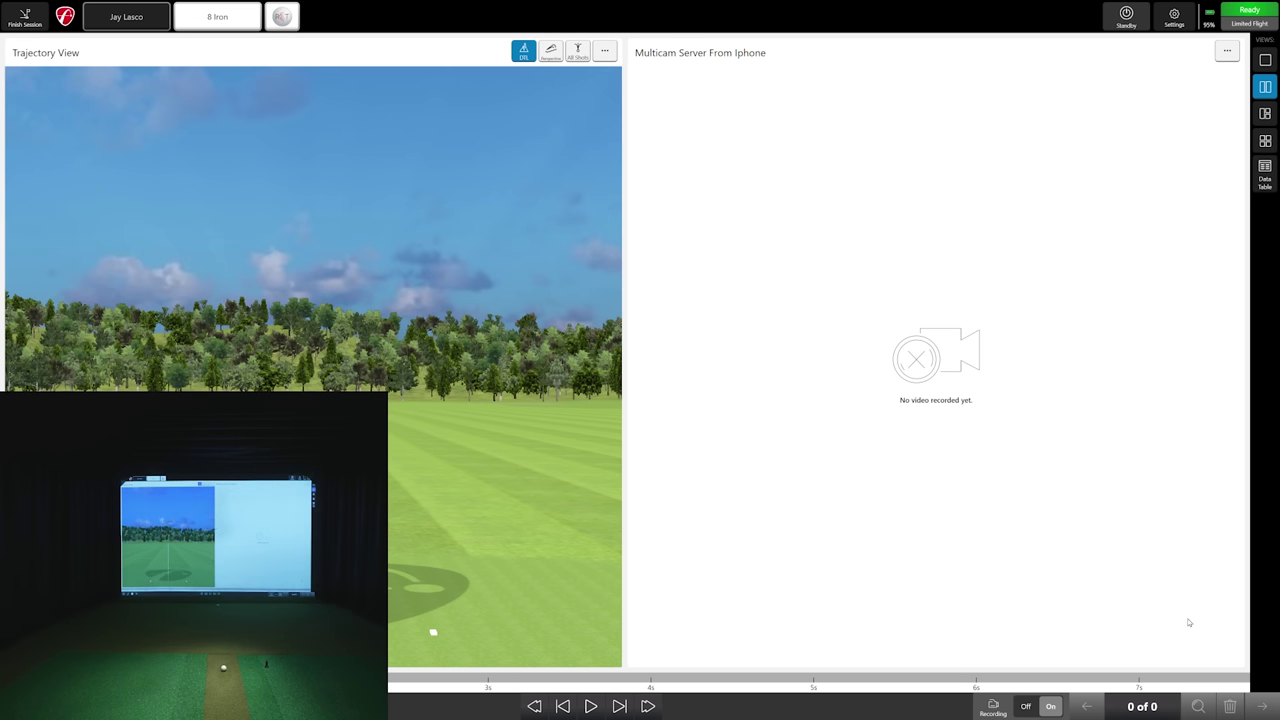
left_click(1265, 59)
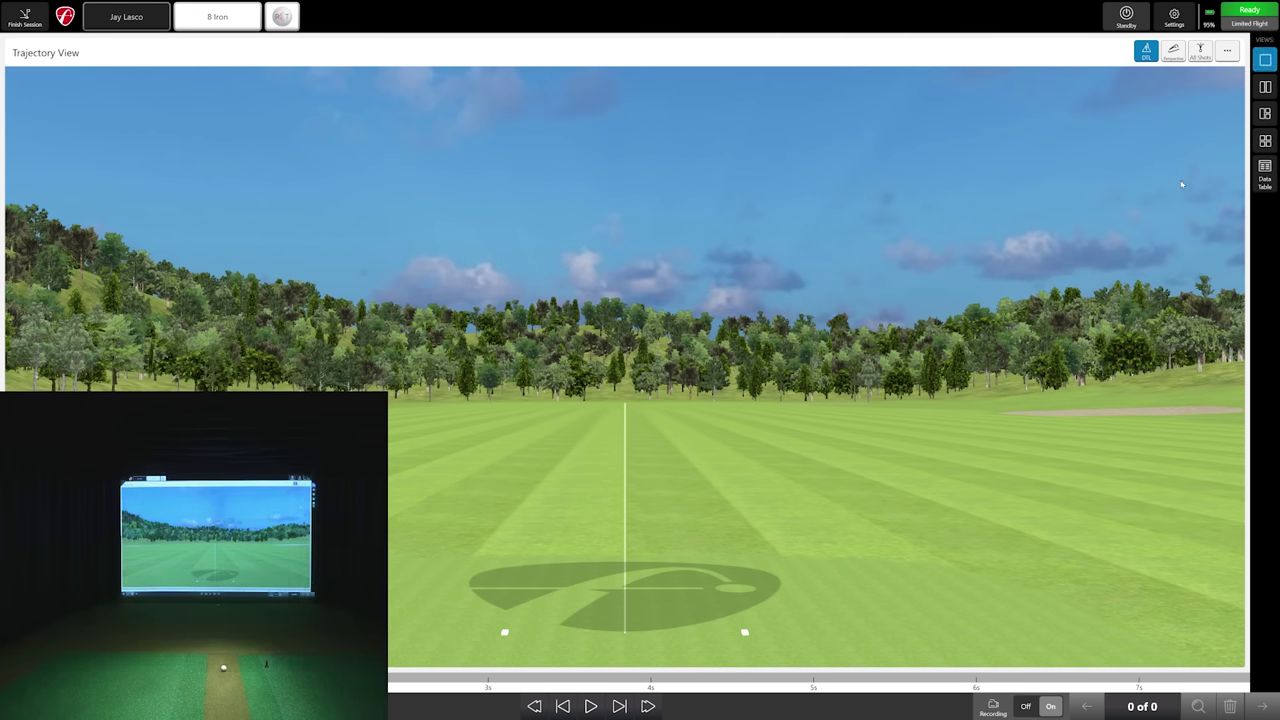
left_click(1265, 86)
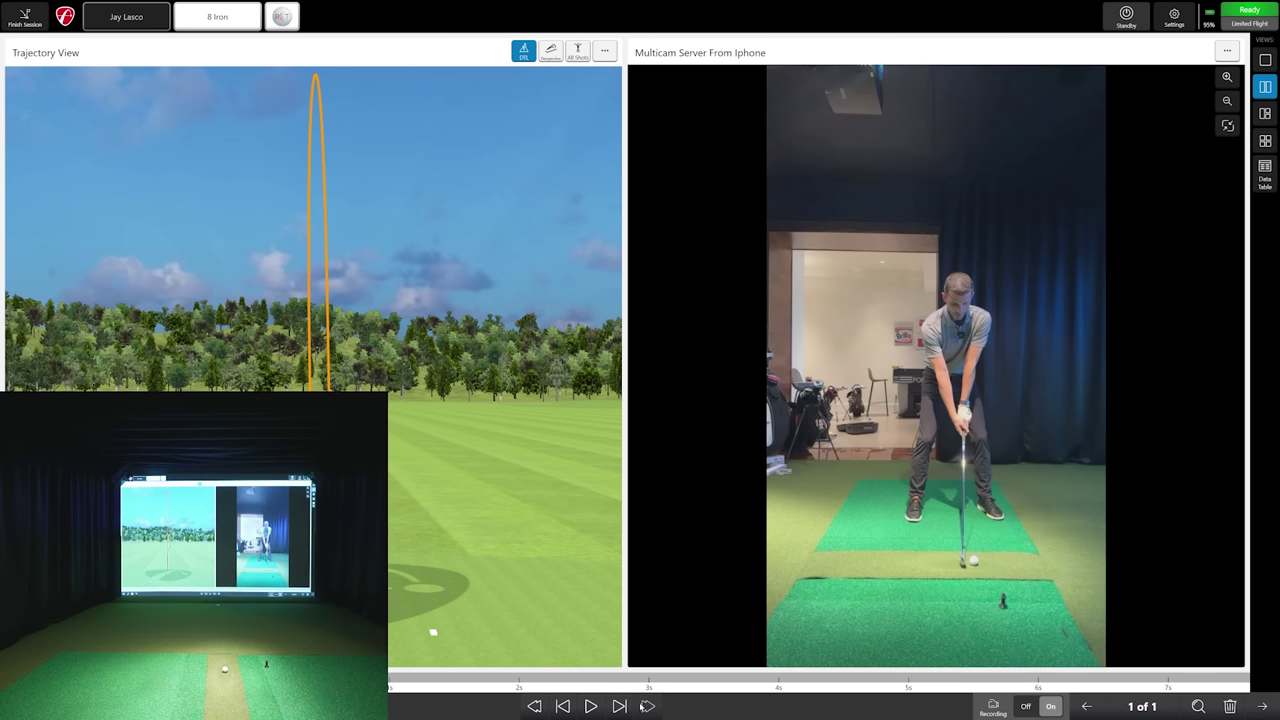
Replay the iPhone swing, jump to the follow-through, then step frame by frame to just before impact
left_click(590, 707)
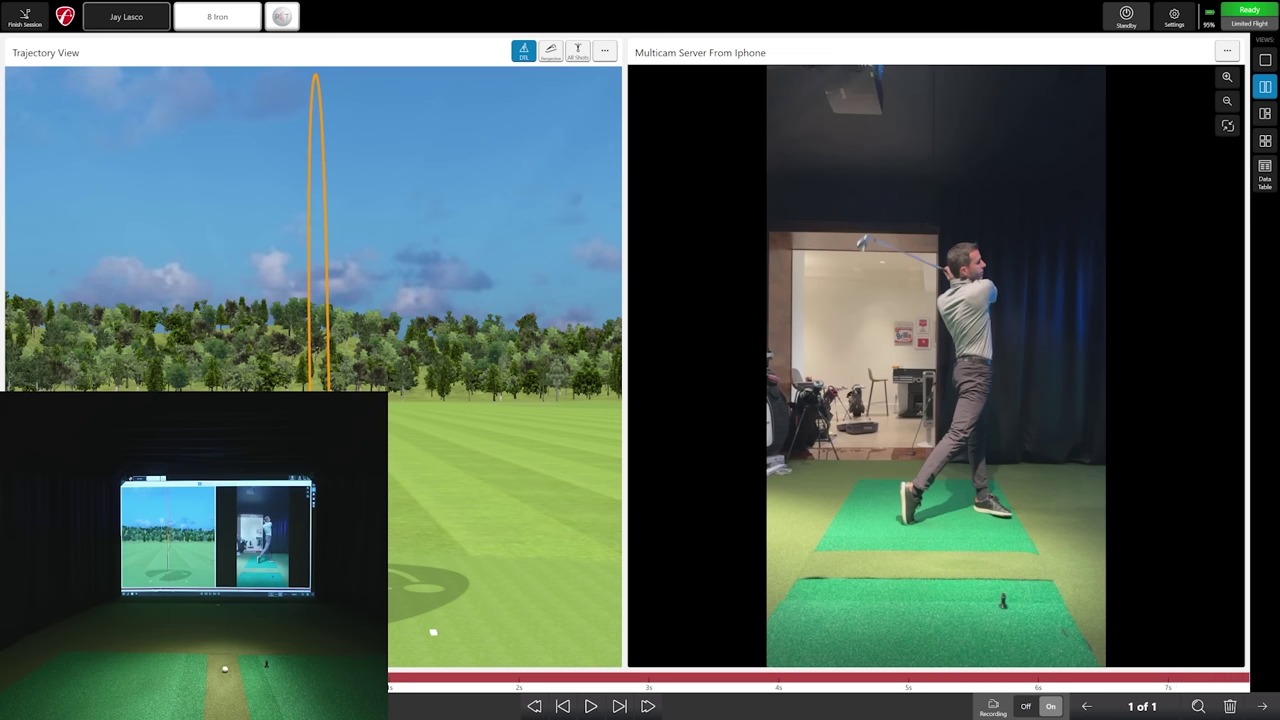
left_click(535, 706)
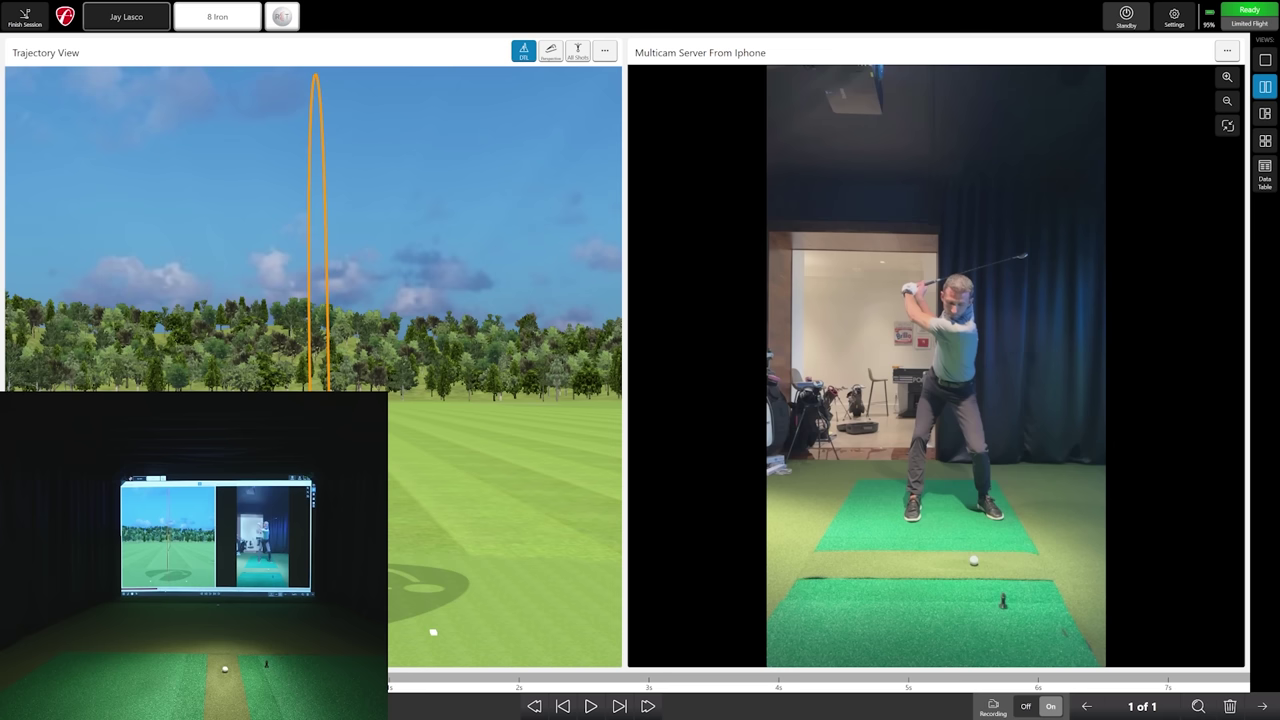
left_click(446, 682)
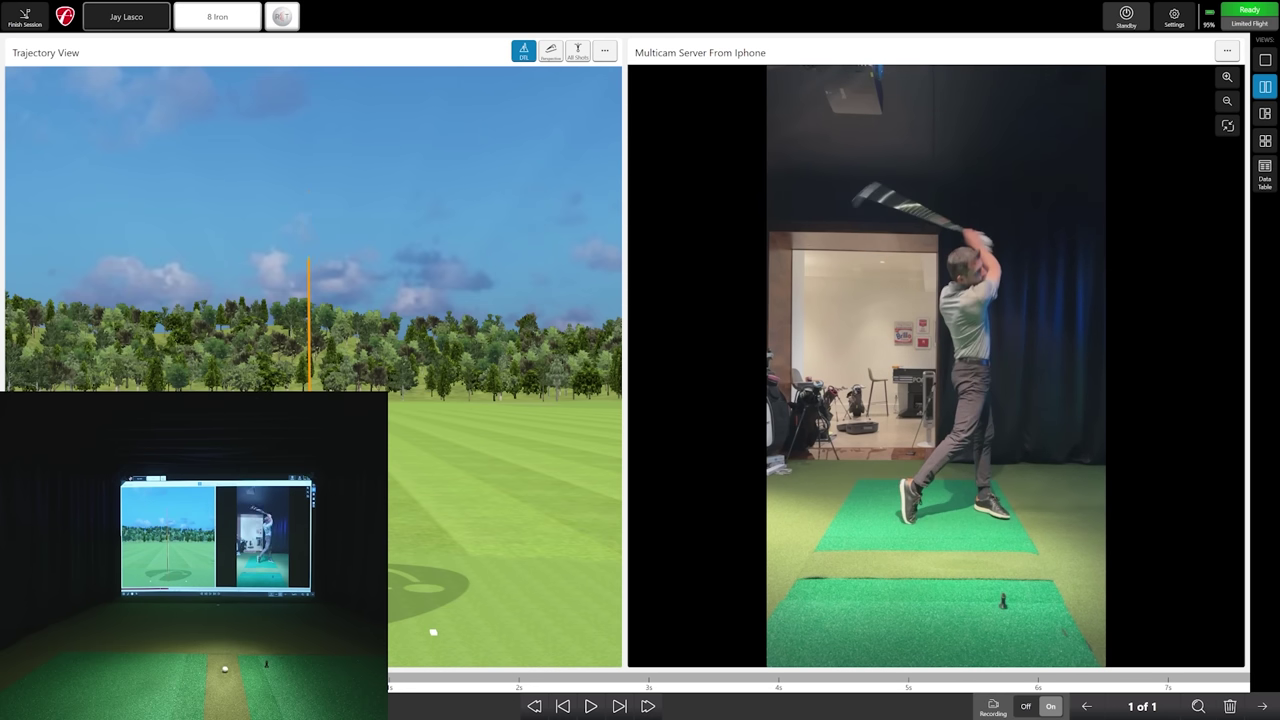
left_click(563, 706)
left_click(563, 706)
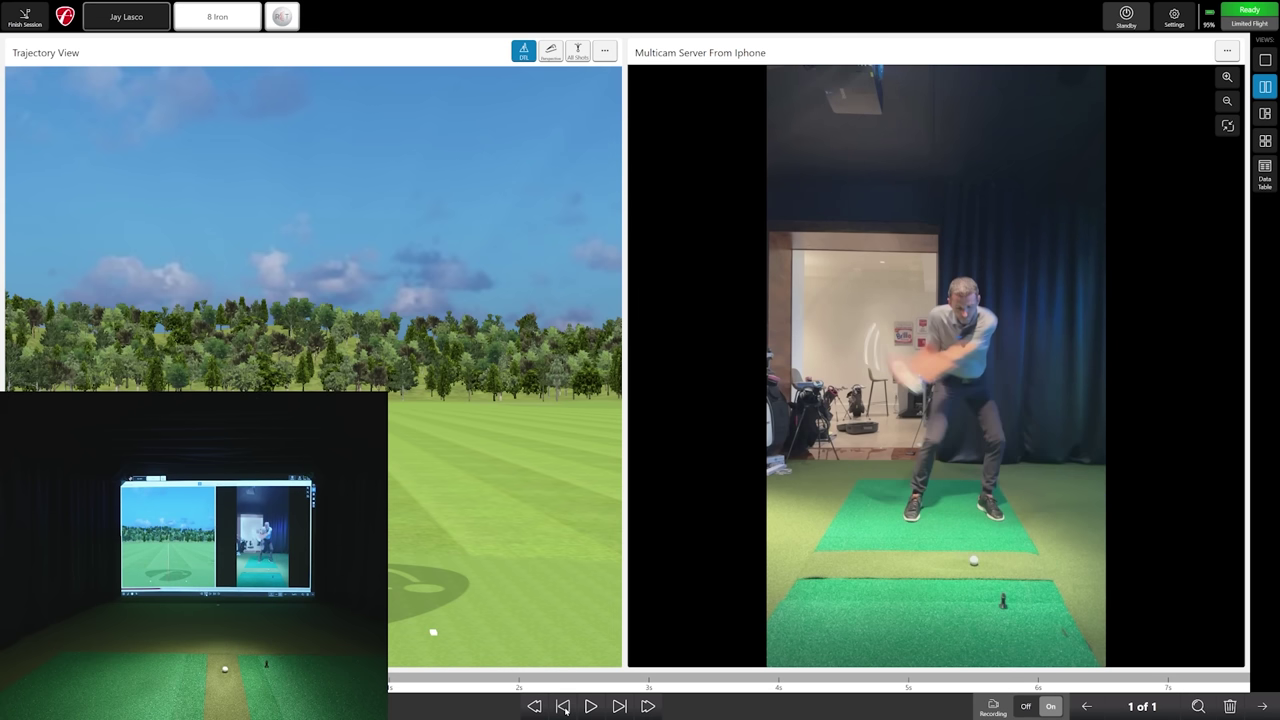
left_click(620, 706)
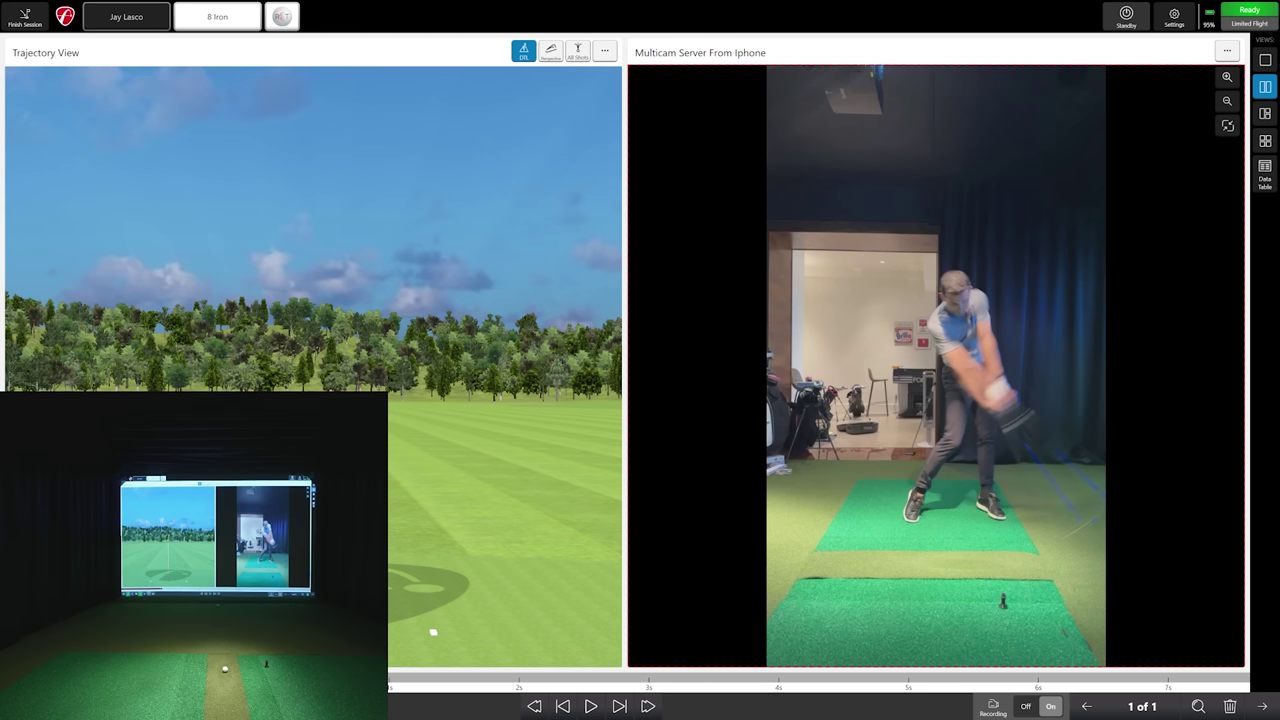
left_click_drag(918, 317, 1017, 441)
left_click_drag(926, 326, 1010, 412)
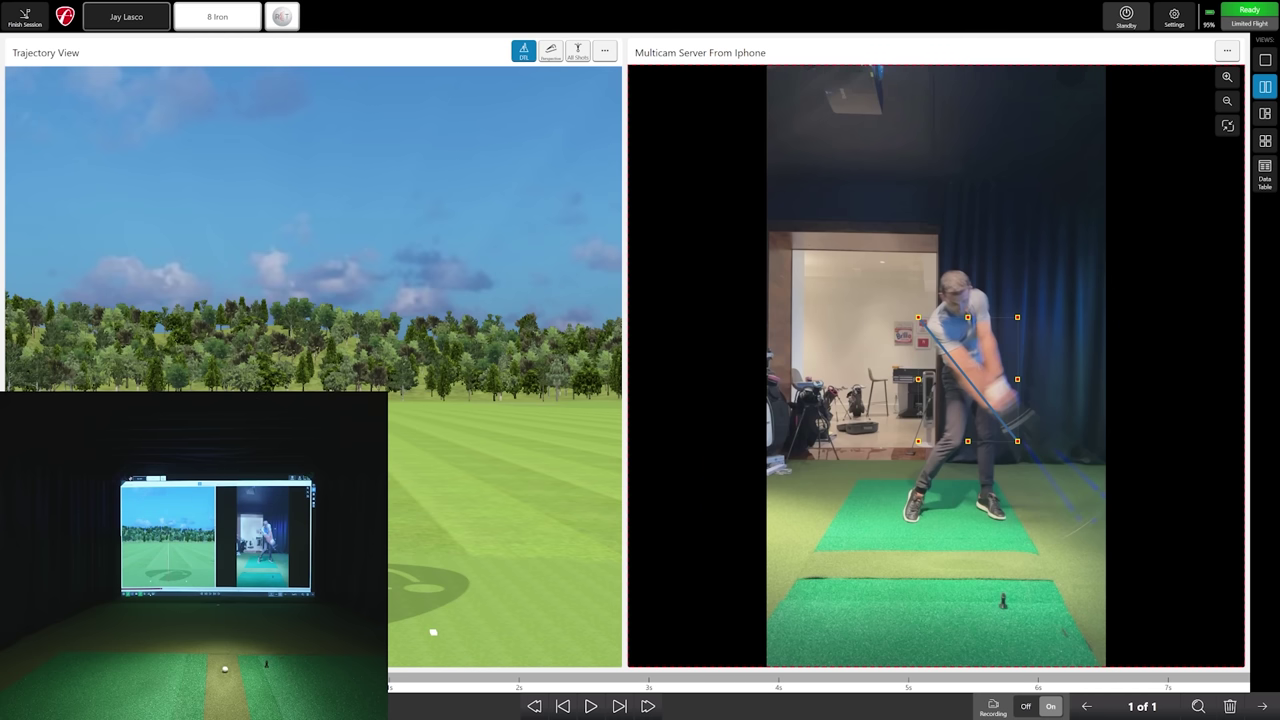
key("Delete")
Show Impact Location in the right panel and the iPhone camera feed in the left panel
left_click(1228, 53)
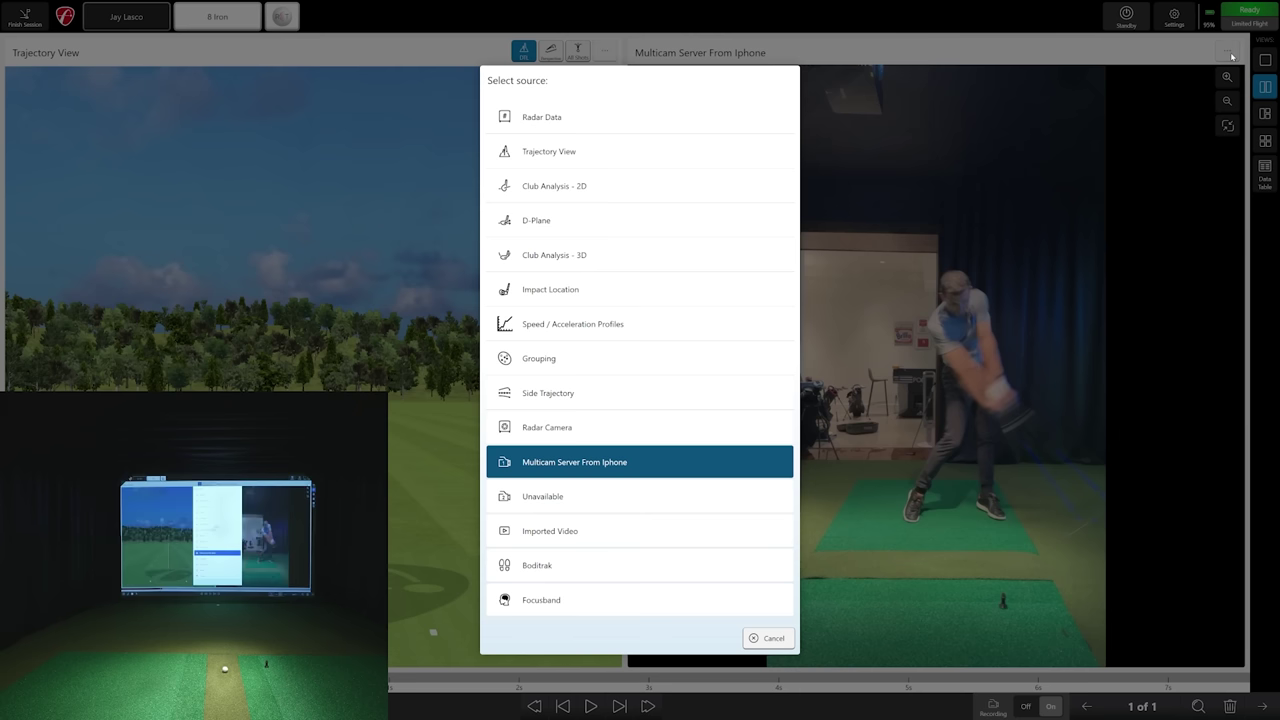
left_click(600, 296)
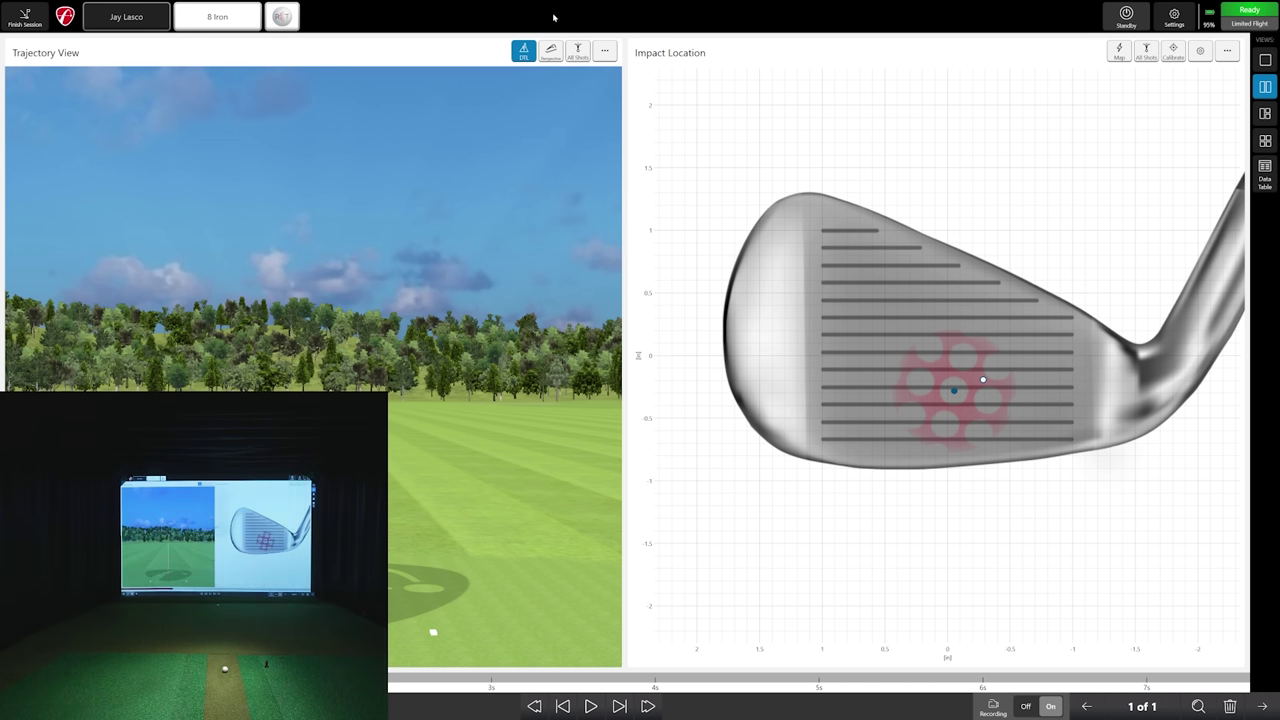
left_click(600, 50)
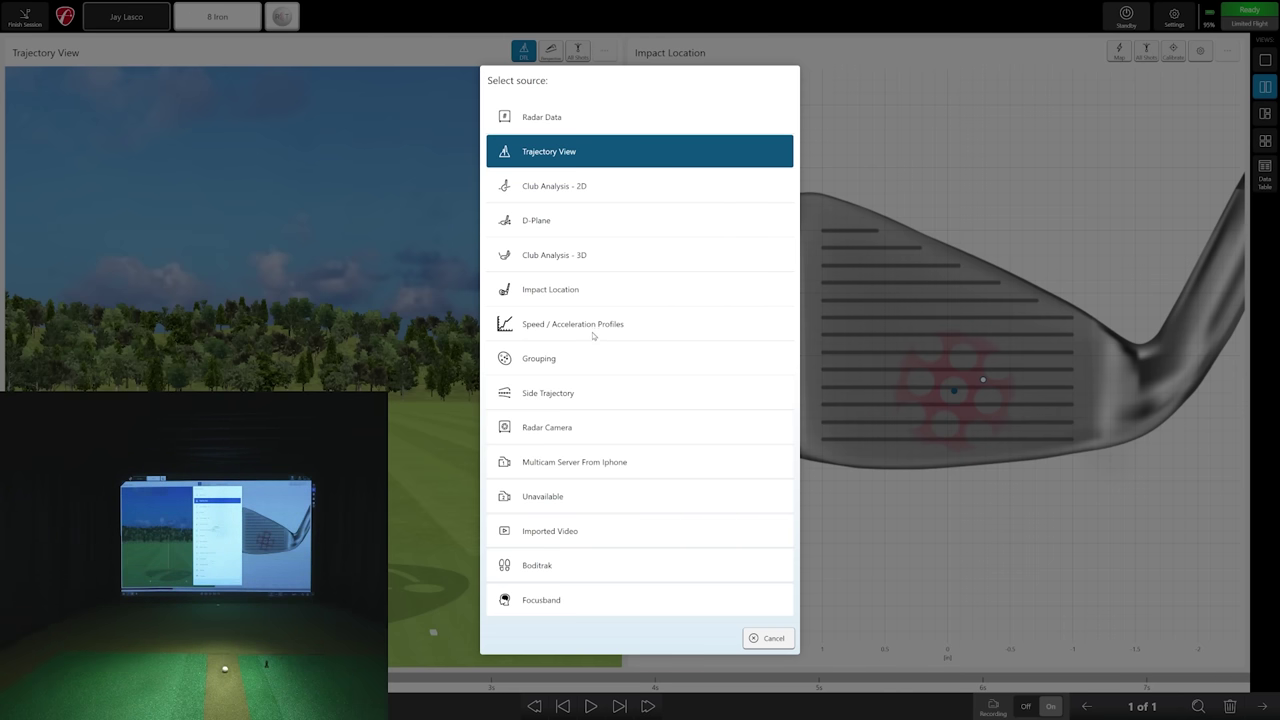
left_click(584, 461)
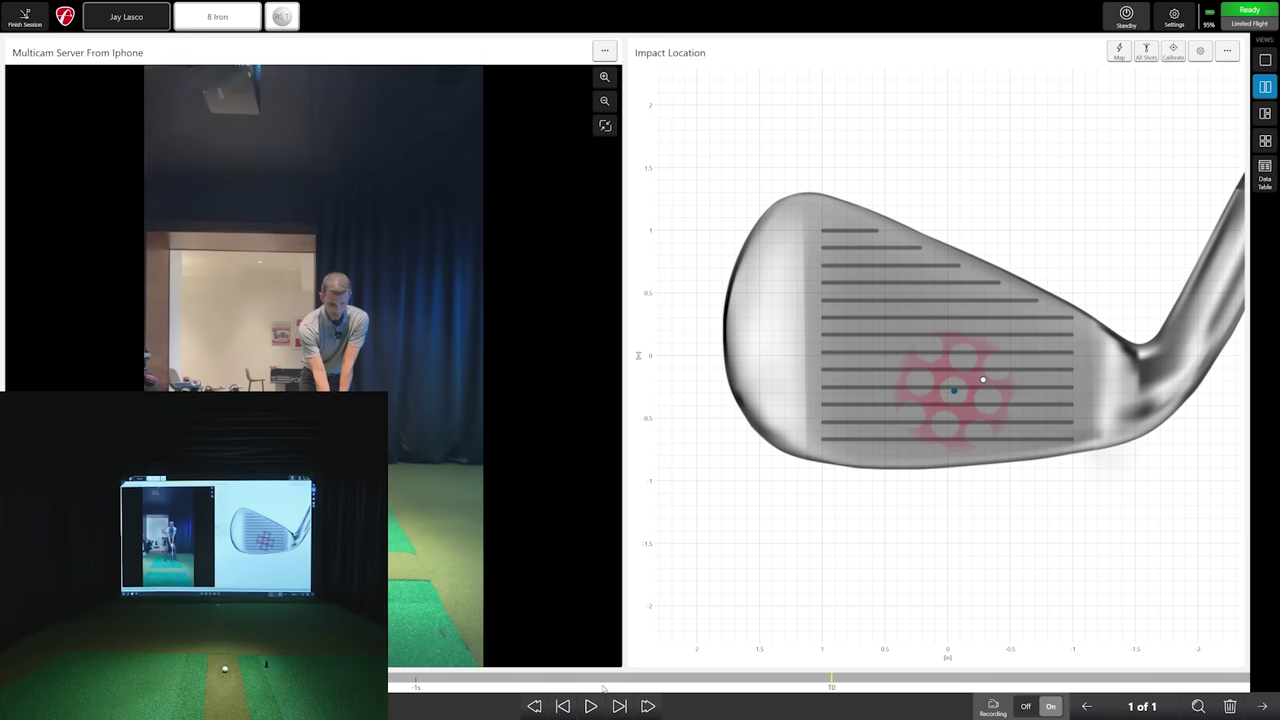
Scrub the swing video from backswing to impact, then switch that panel to D-Plane
left_click(722, 681)
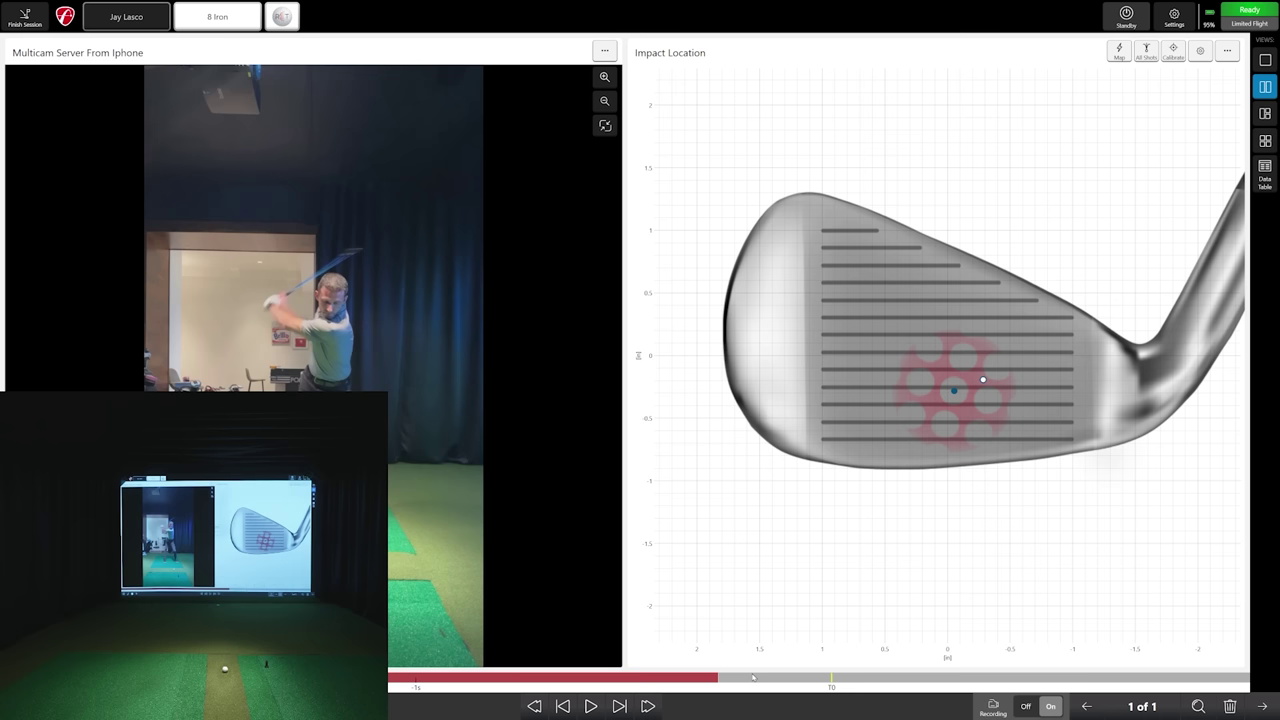
left_click_drag(753, 678, 912, 681)
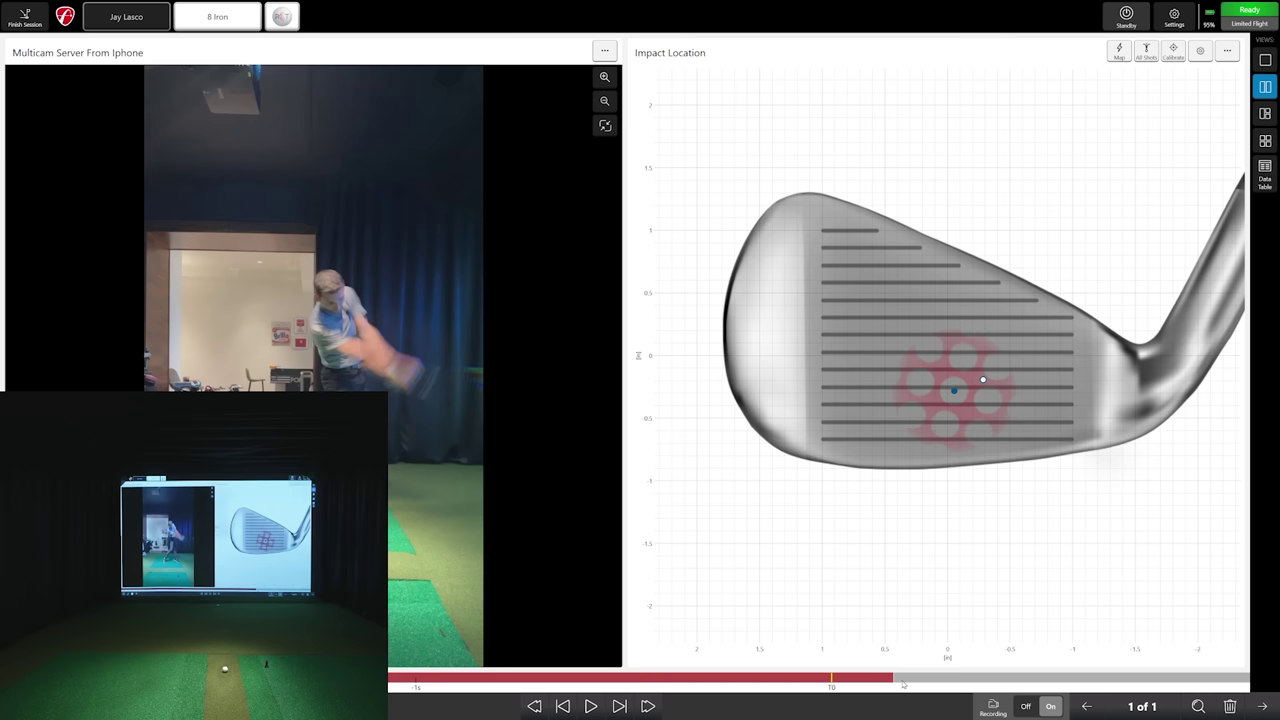
left_click(604, 52)
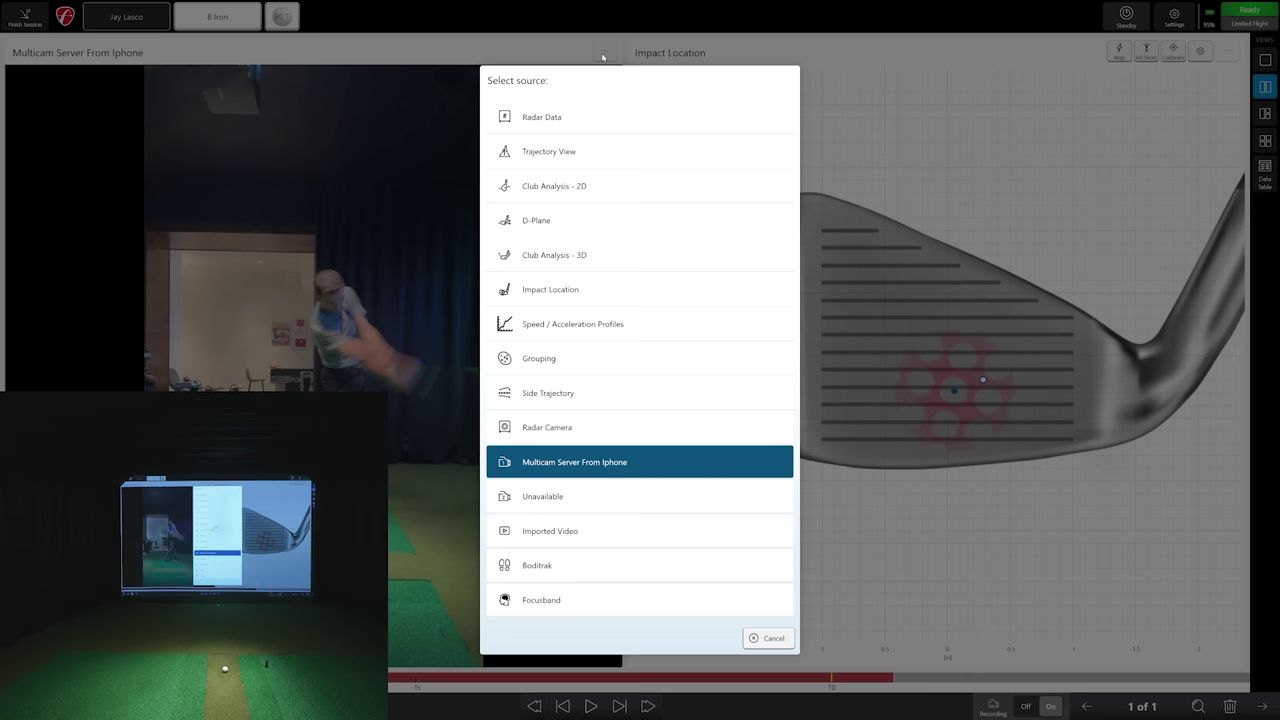
left_click(566, 224)
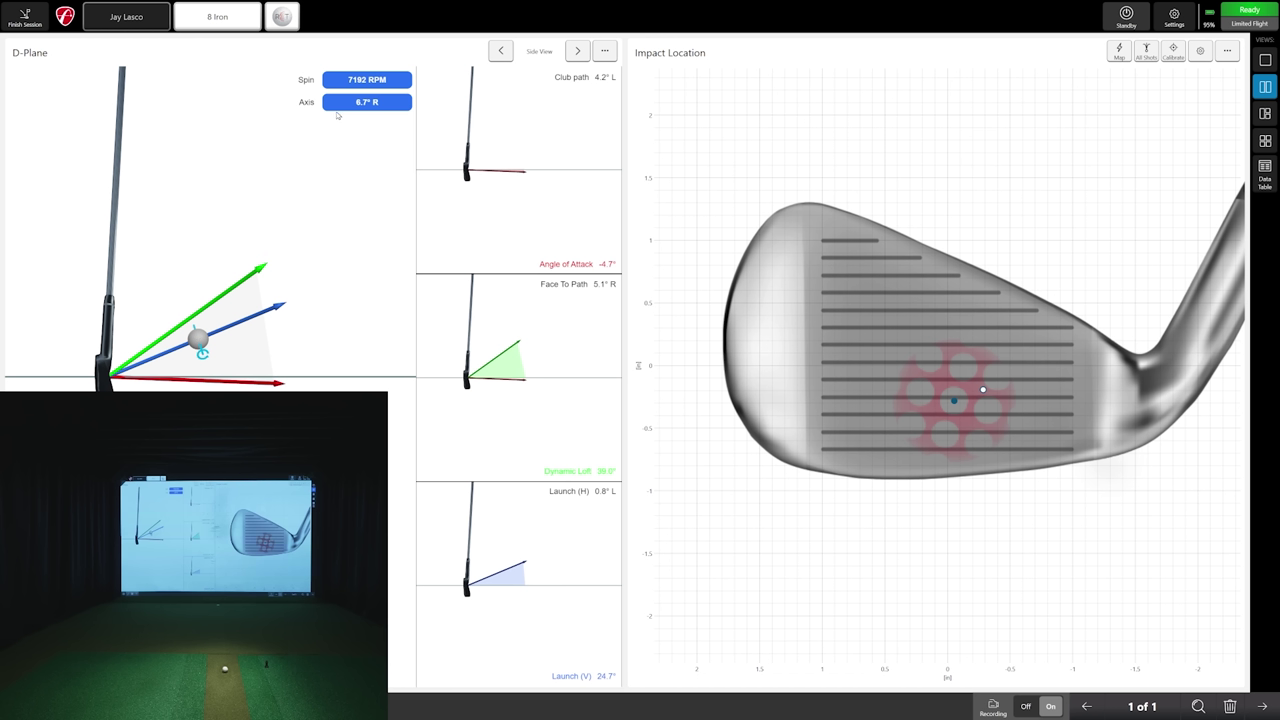
Change the D-Plane panel to Grouping, then Radar Data, and reopen the Impact Location panel's source list
left_click(601, 55)
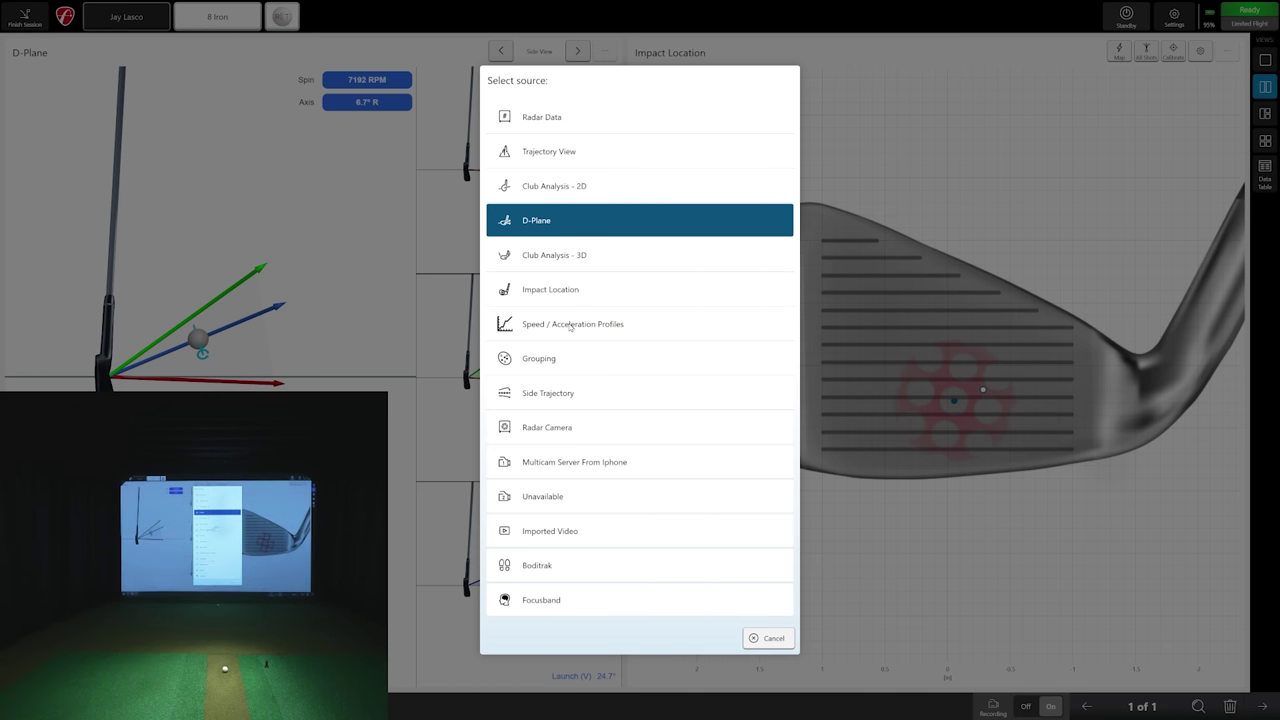
left_click(551, 365)
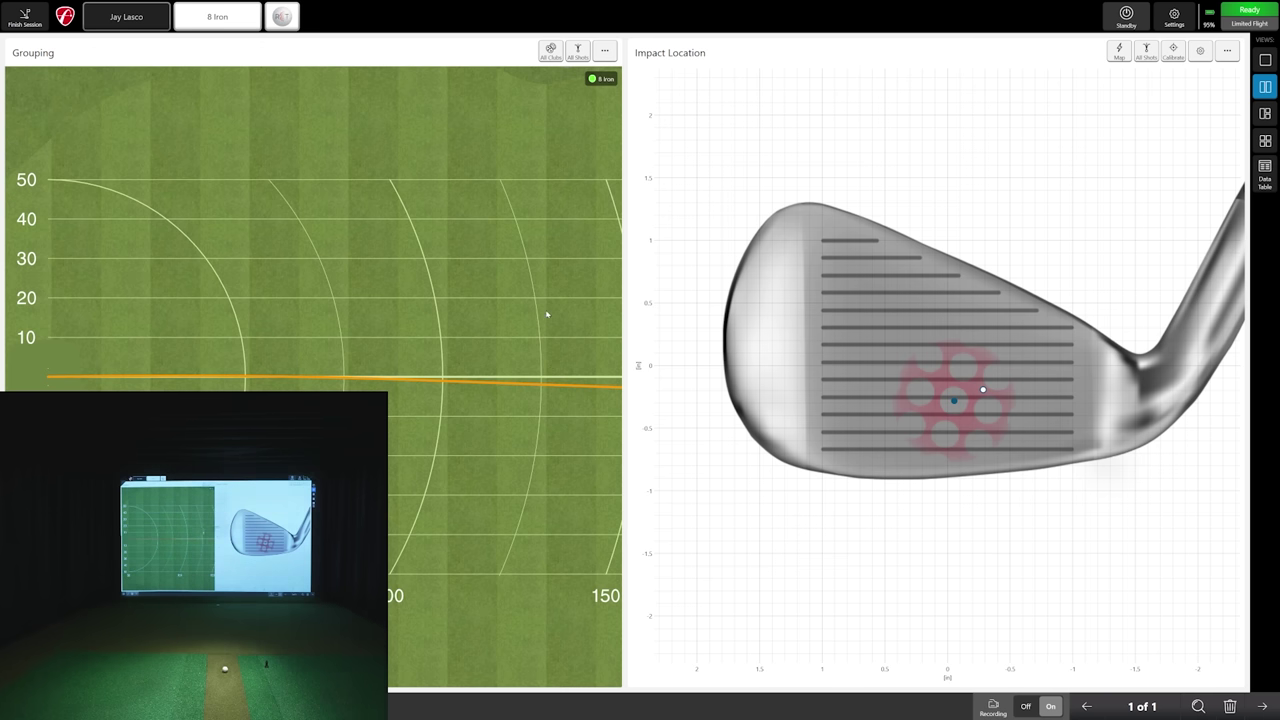
left_click(604, 55)
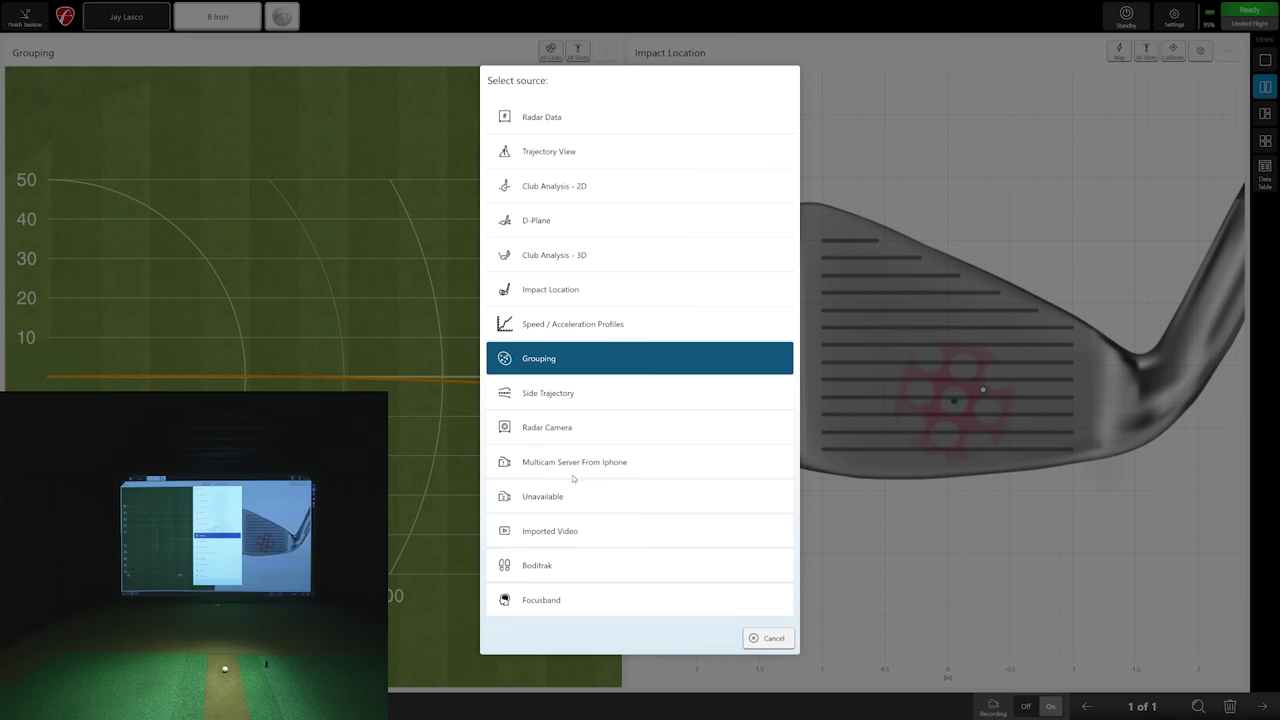
left_click(555, 124)
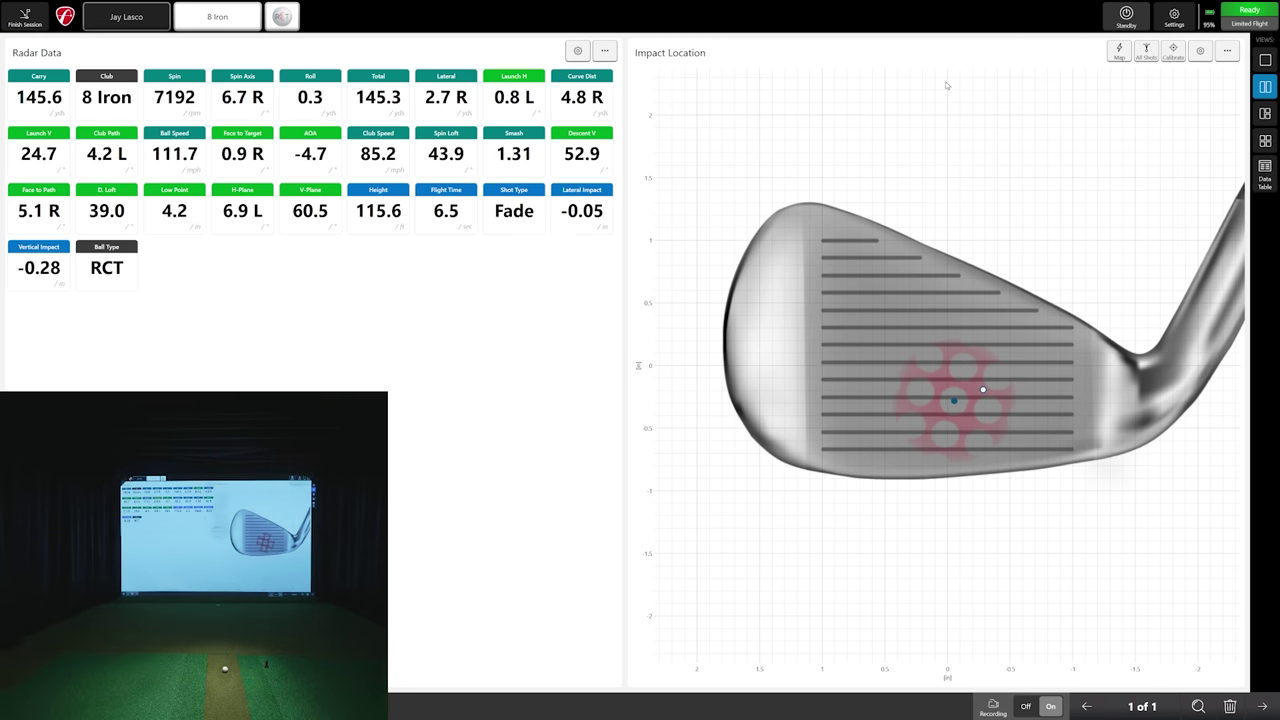
left_click(1227, 51)
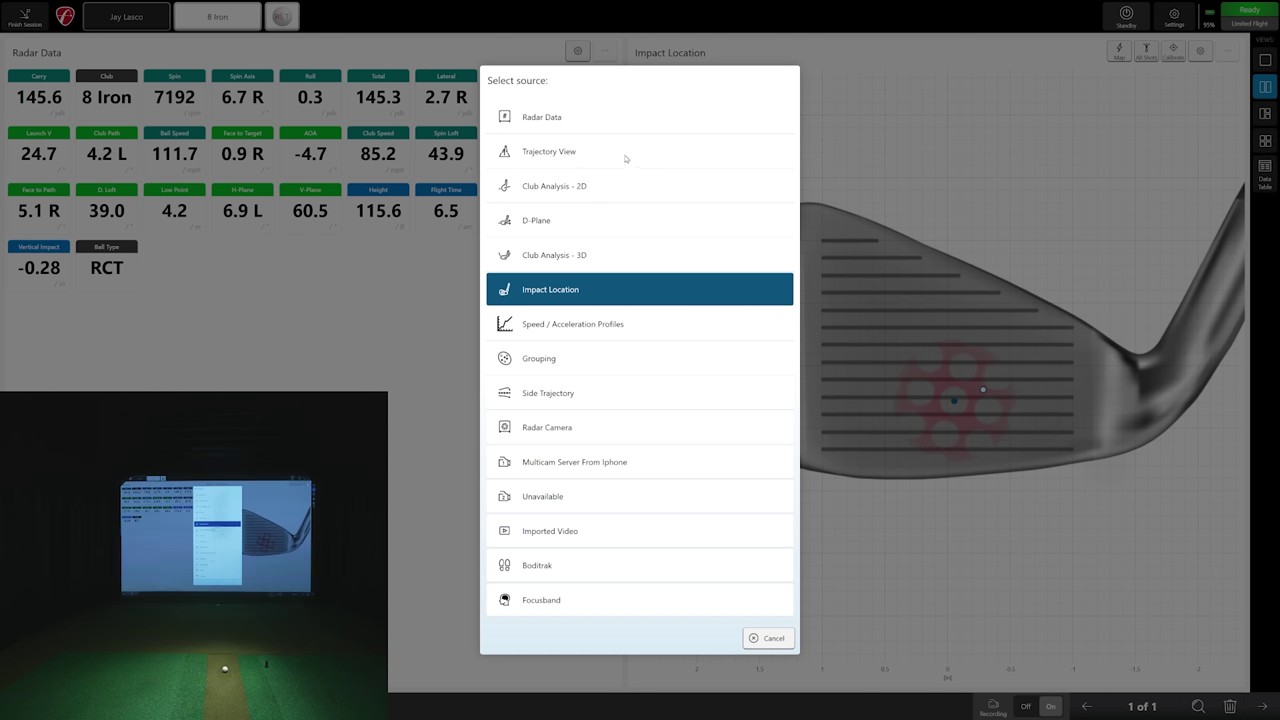
left_click(585, 148)
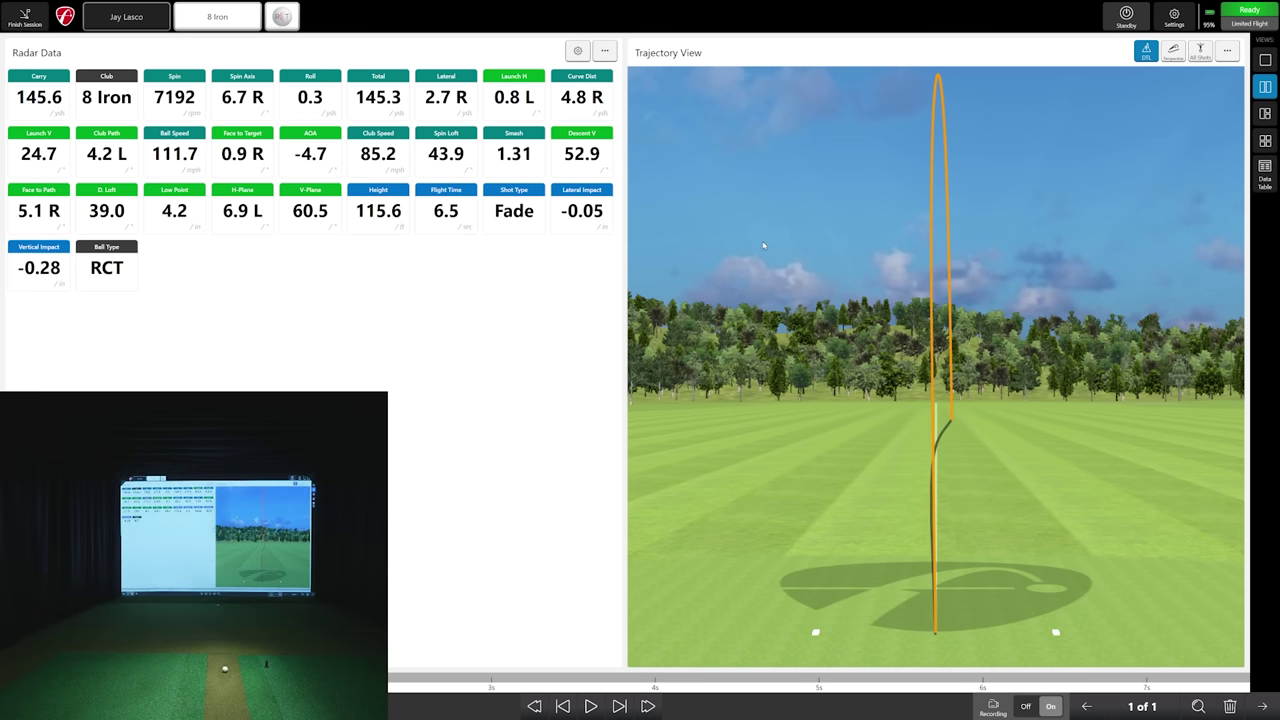